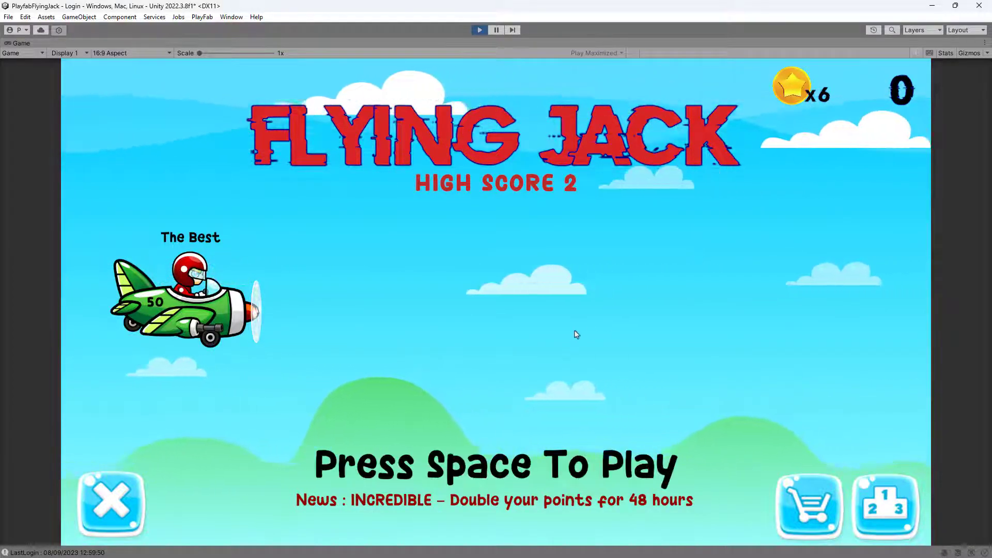
Play a round of Flying Jack to test coin collection and scoring
key(space)
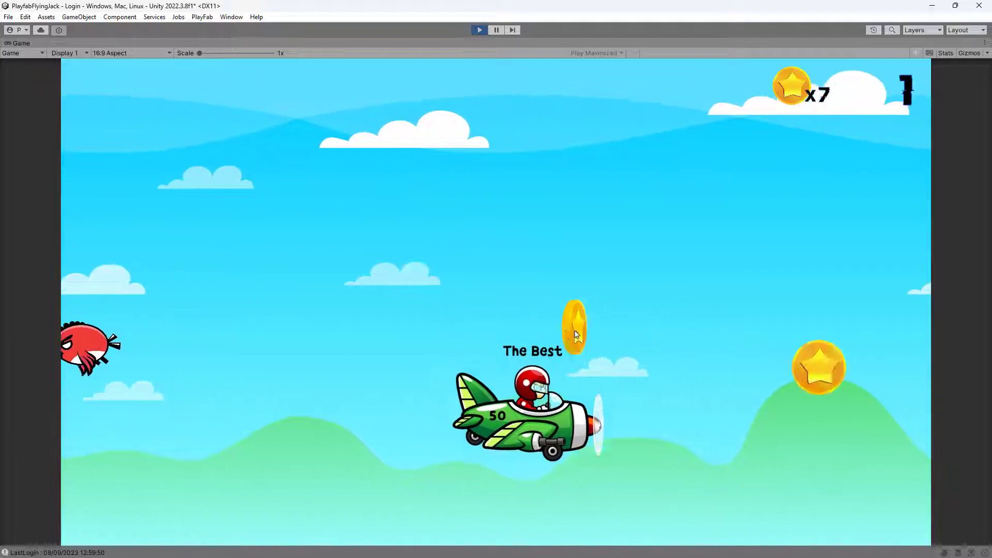
key(space)
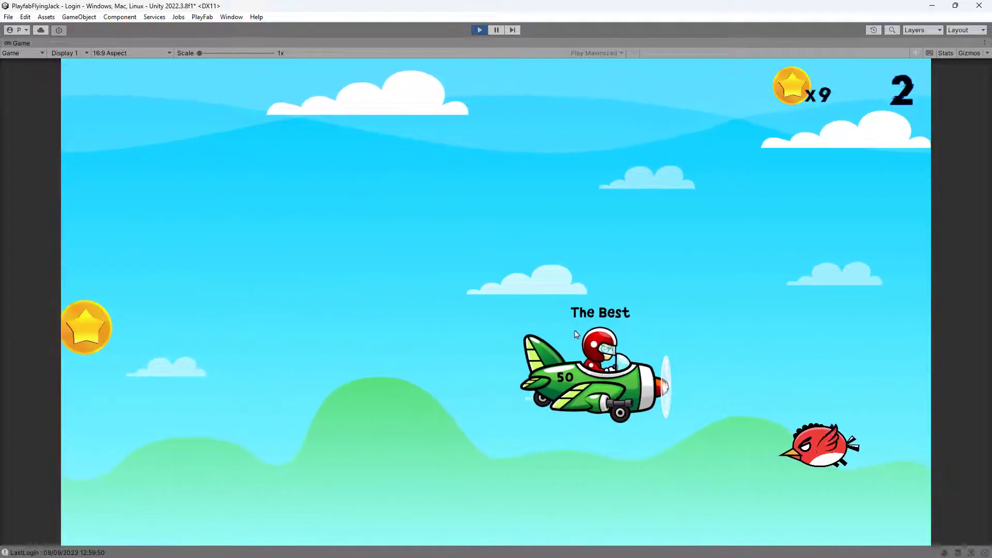
key(space)
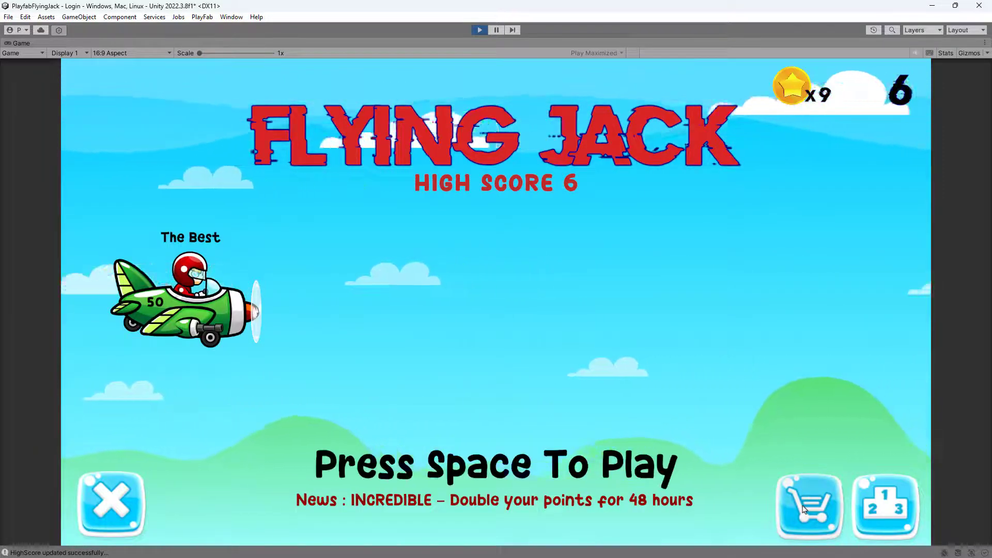
Try to buy the Motor 200cc in the in-game shop, and close the shop
click(805, 509)
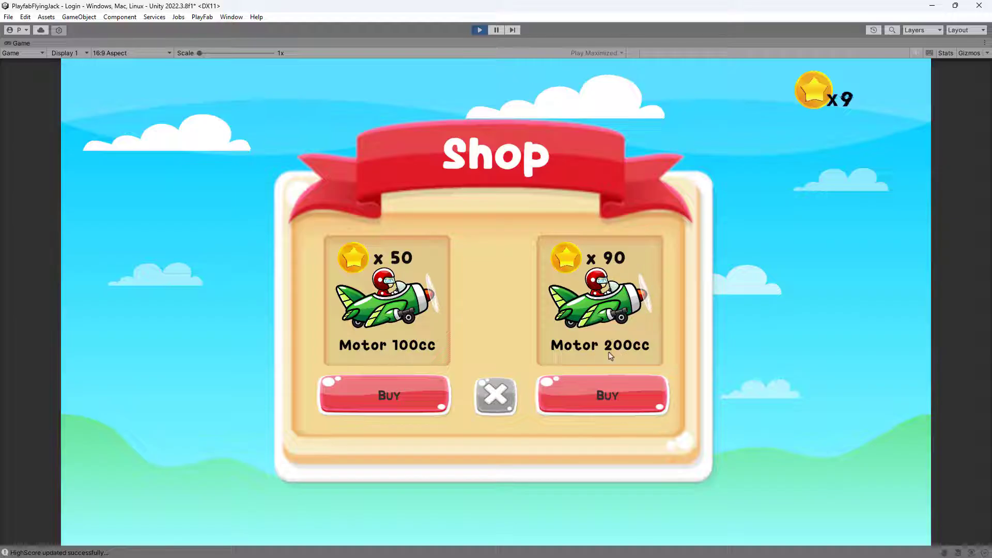
click(599, 397)
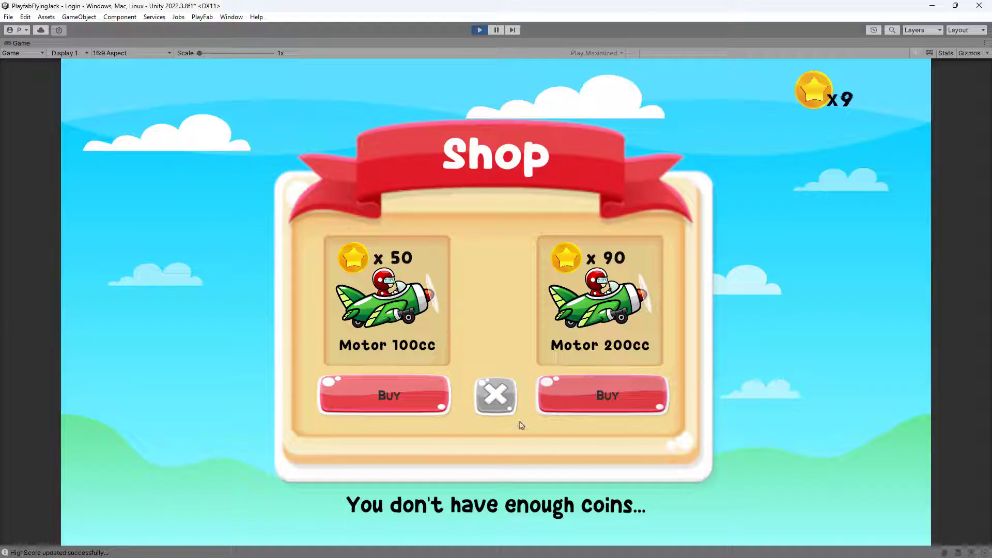
click(504, 403)
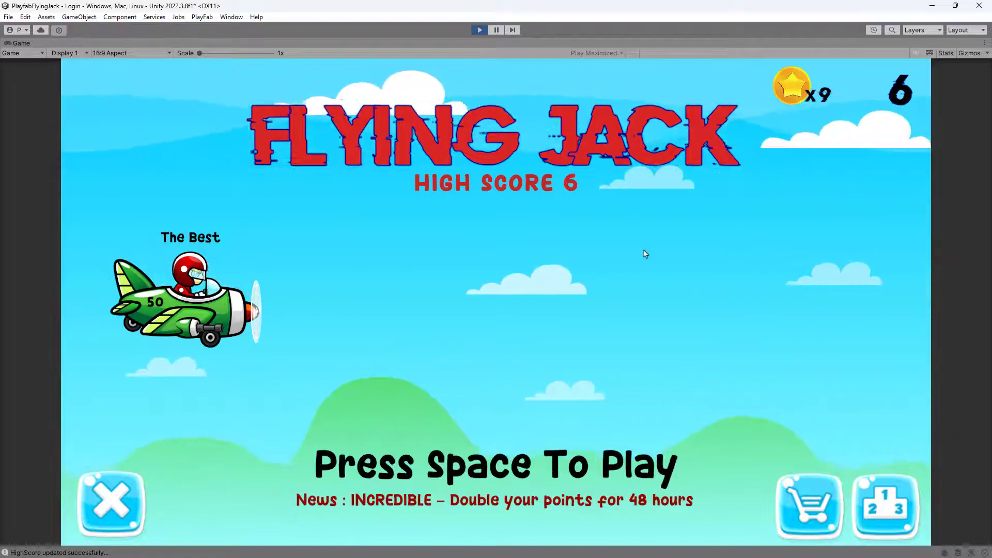
Stop the running game and open the GameData script for editing
click(479, 31)
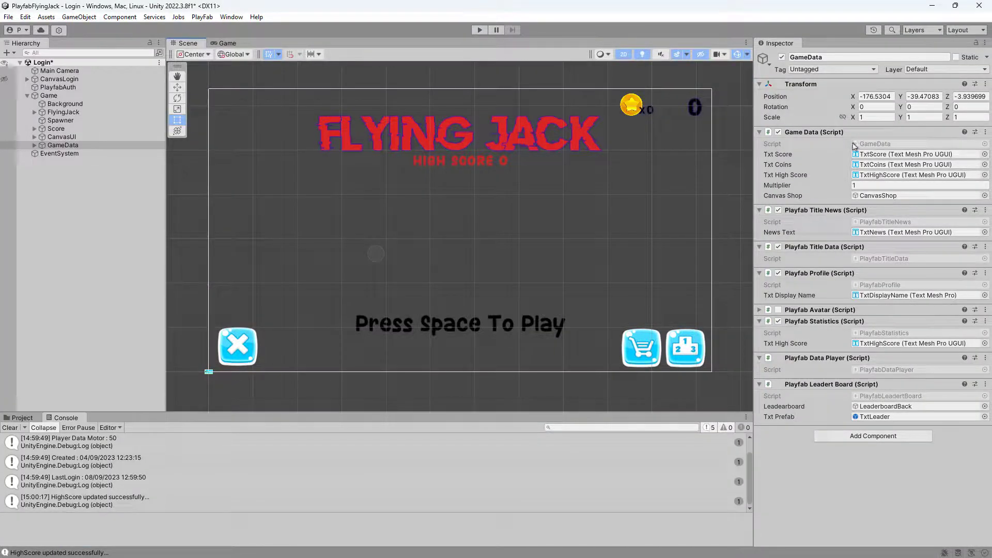
double_click(875, 145)
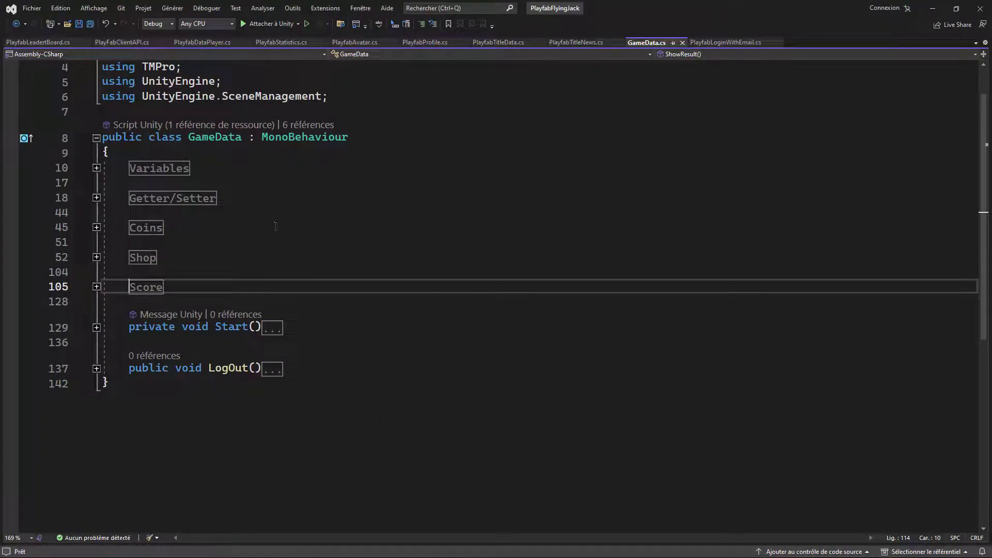
Examine the Variables region and the line in Start() that loads Coins from PlayerPrefs
click(97, 168)
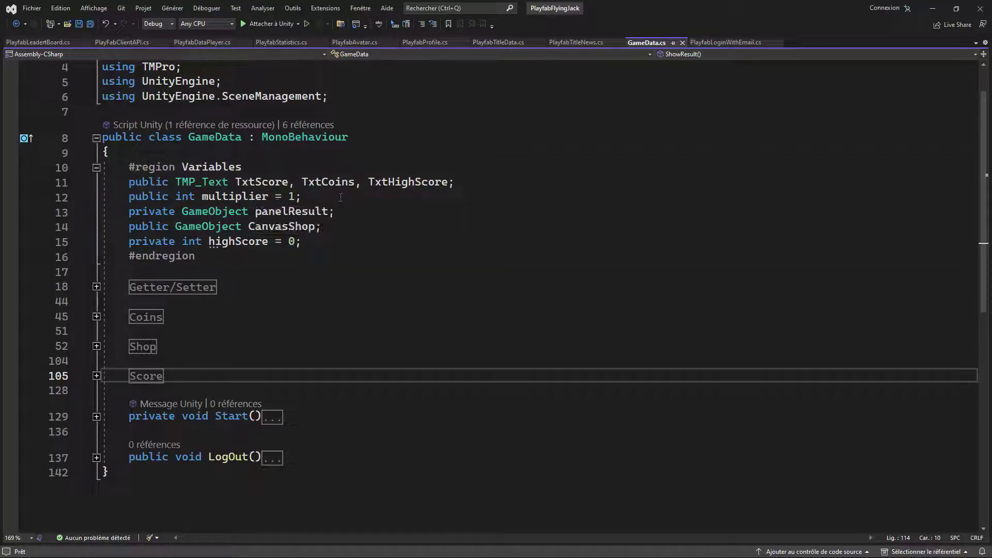
click(96, 168)
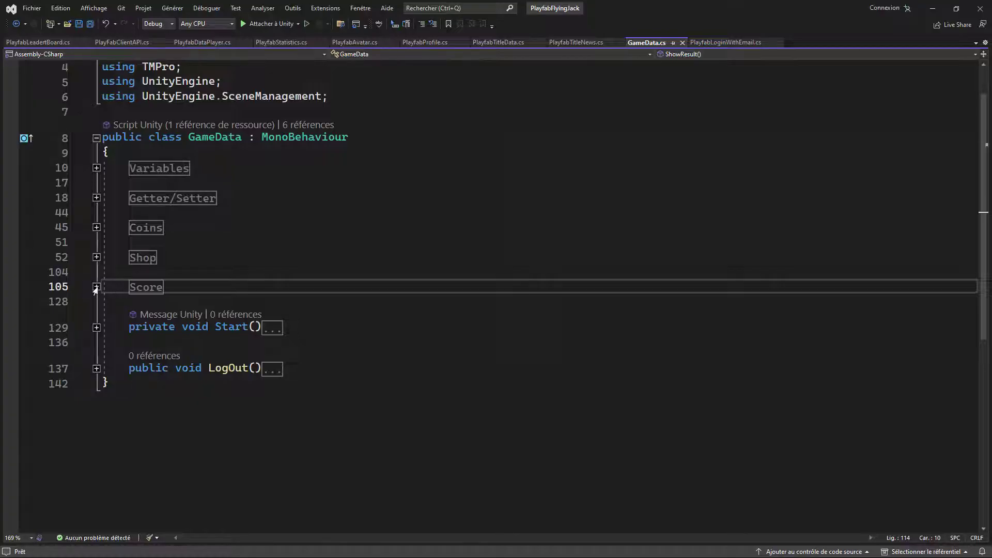
click(96, 327)
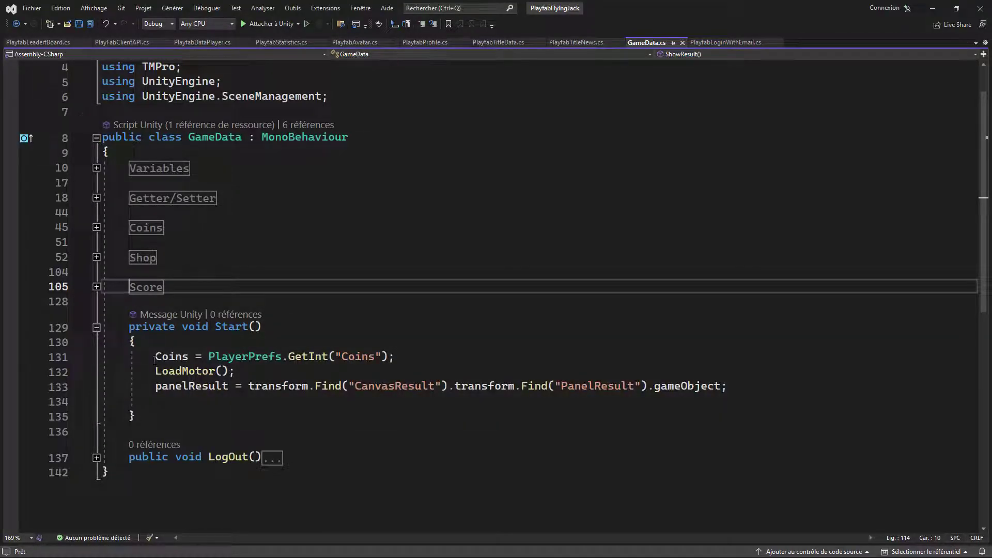
drag(154, 359, 414, 358)
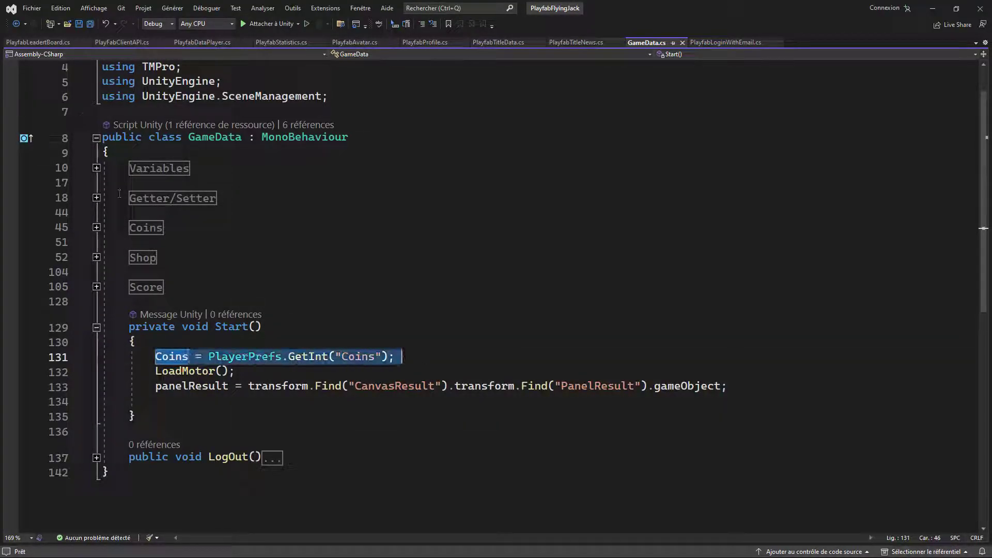
Examine the coins field and the Coins property's get and set code in the Getter/Setter region, with the Variables region expanded
click(96, 168)
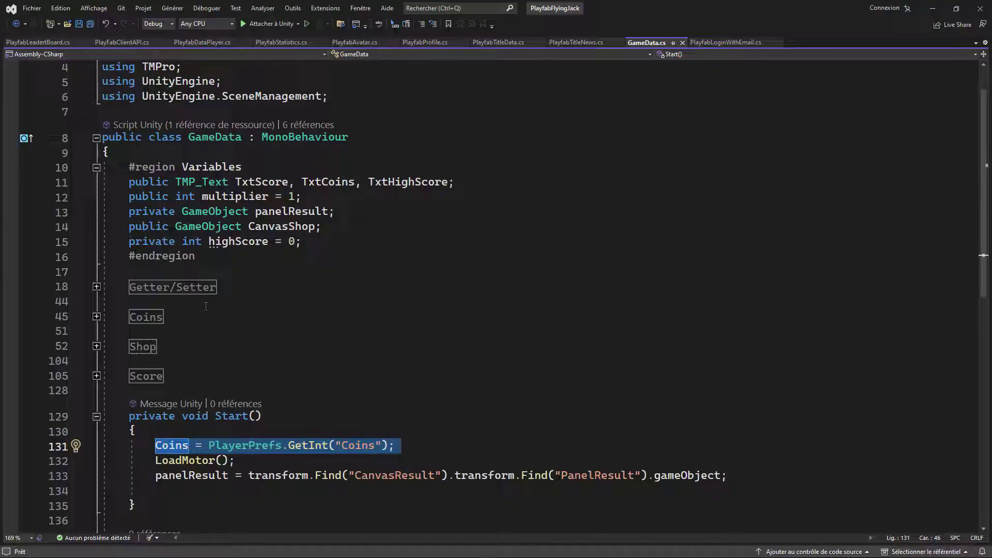
click(96, 286)
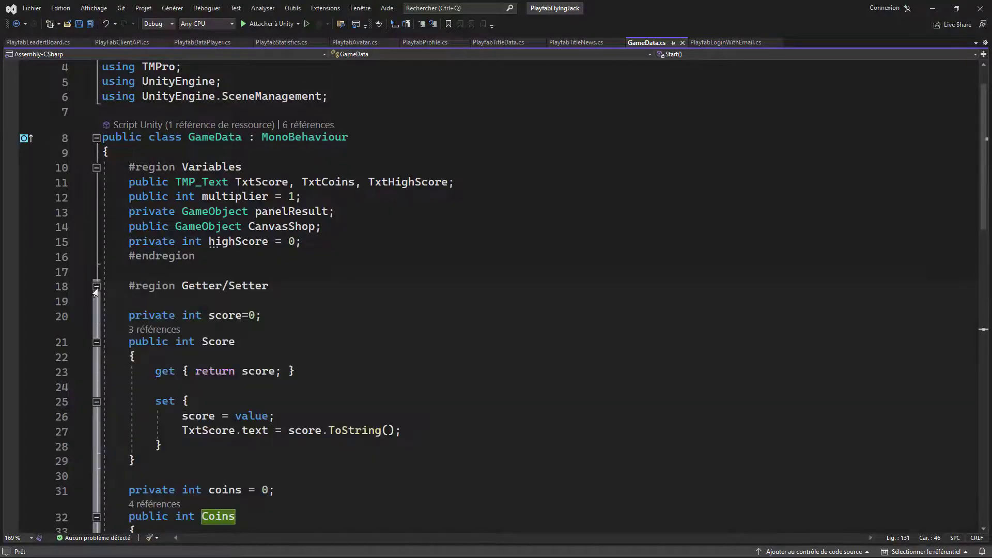
scroll(341, 329, down, 2)
scroll(341, 329, down, 4)
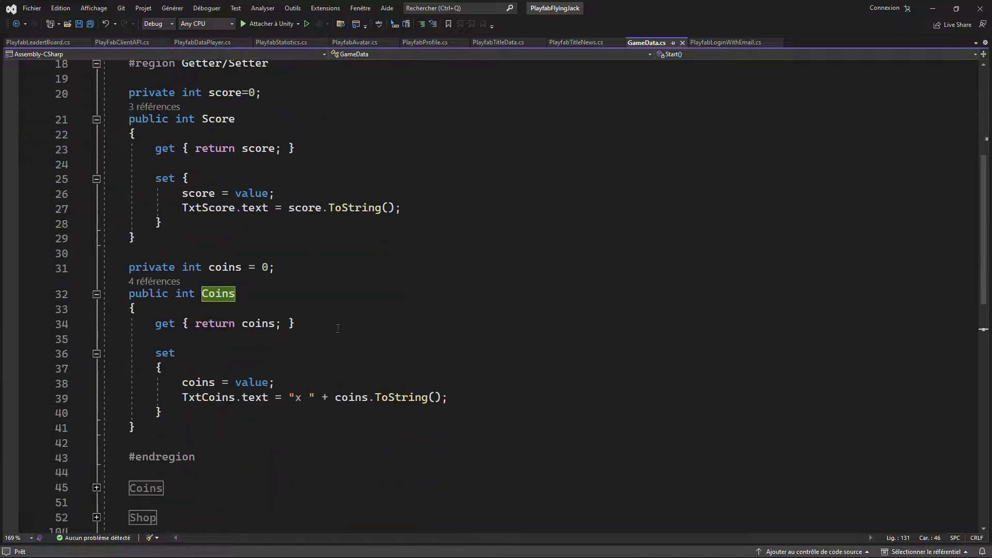
drag(130, 223, 314, 224)
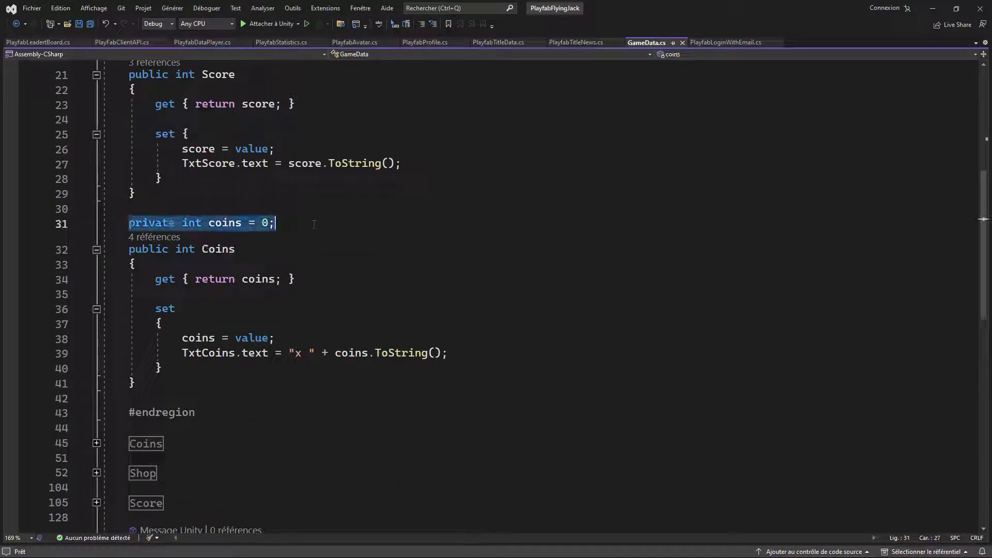
drag(129, 250, 275, 290)
double_click(259, 281)
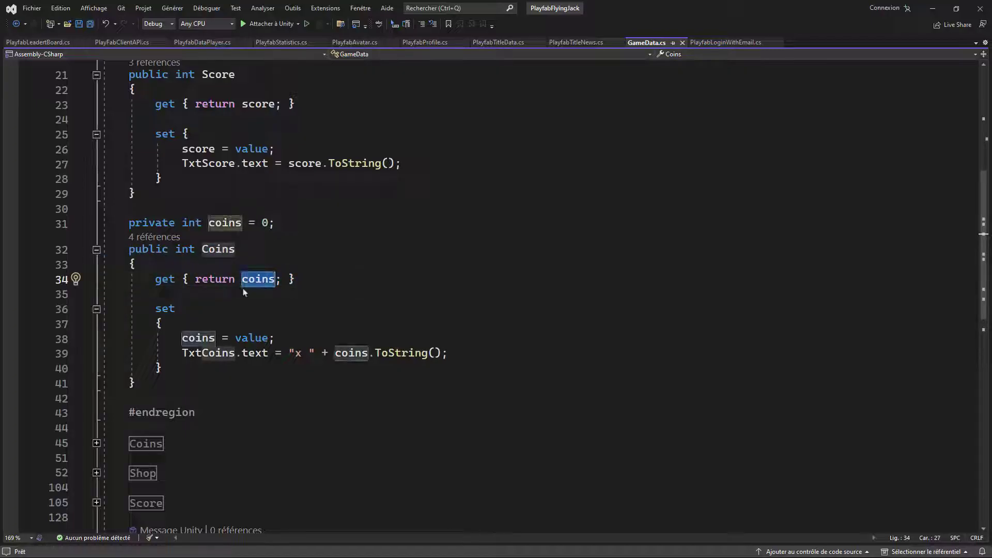
drag(161, 338, 276, 338)
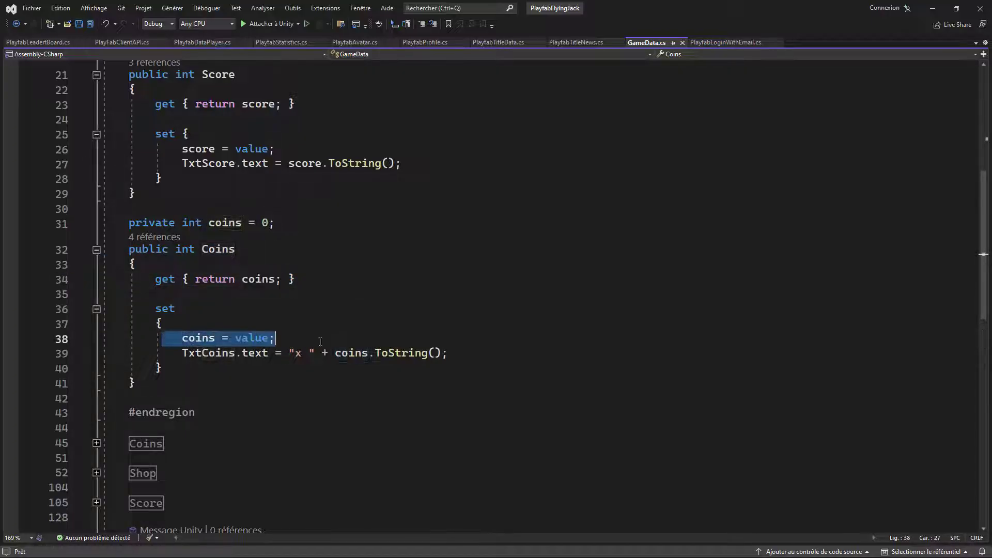
drag(175, 355, 448, 355)
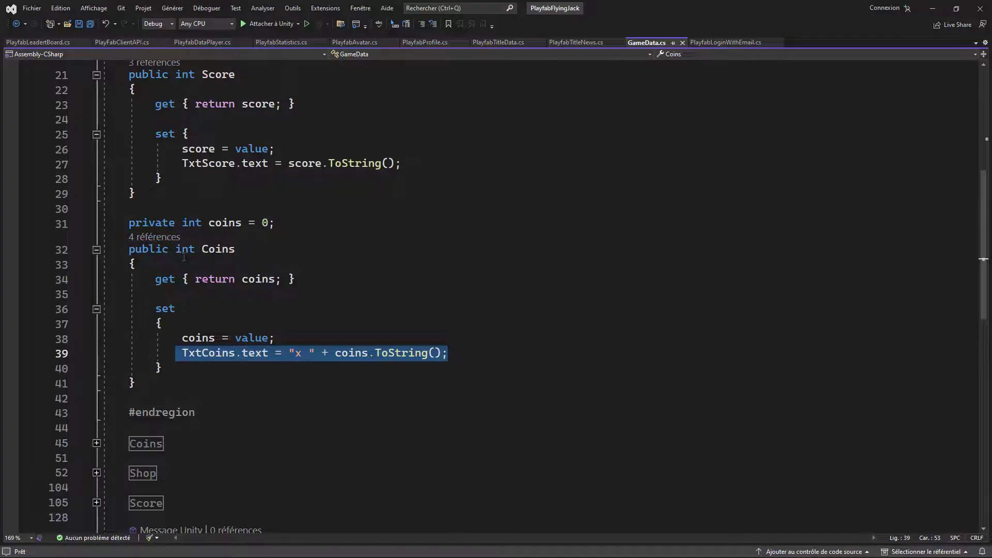
Review the PlayerPrefs.GetInt("Coins") line in Start() once more and return to the beginning of the script
scroll(237, 310, down, 4)
scroll(248, 311, down, 1)
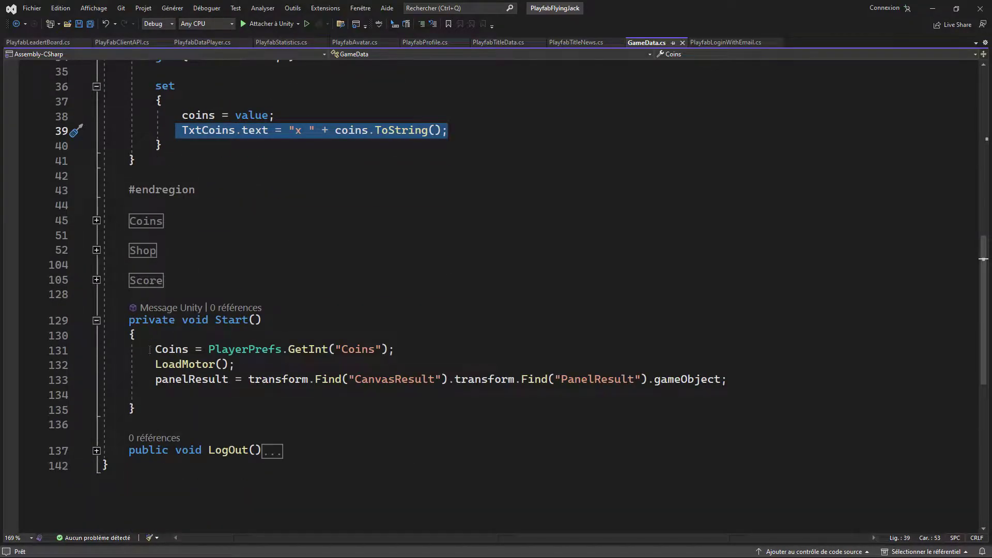
drag(150, 350, 505, 347)
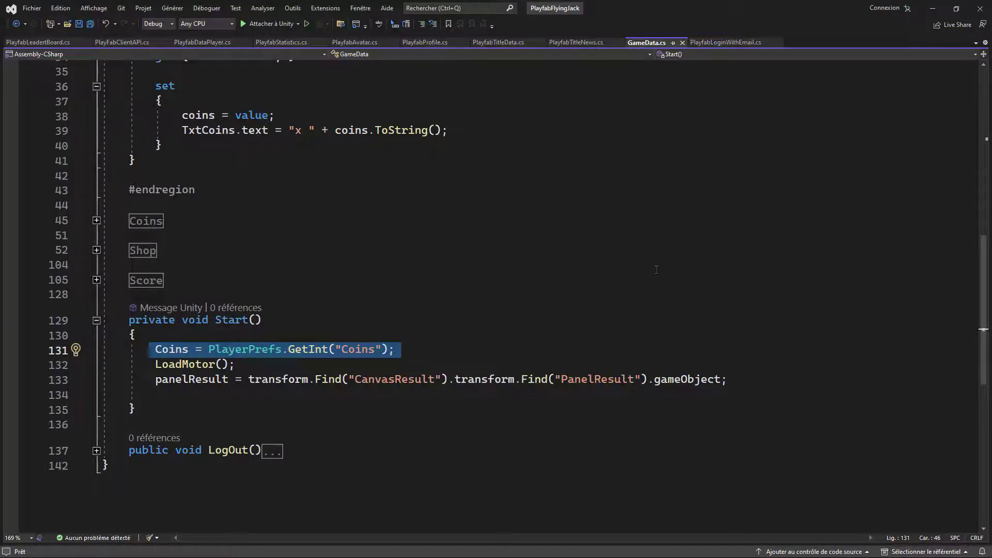
scroll(657, 270, up, 11)
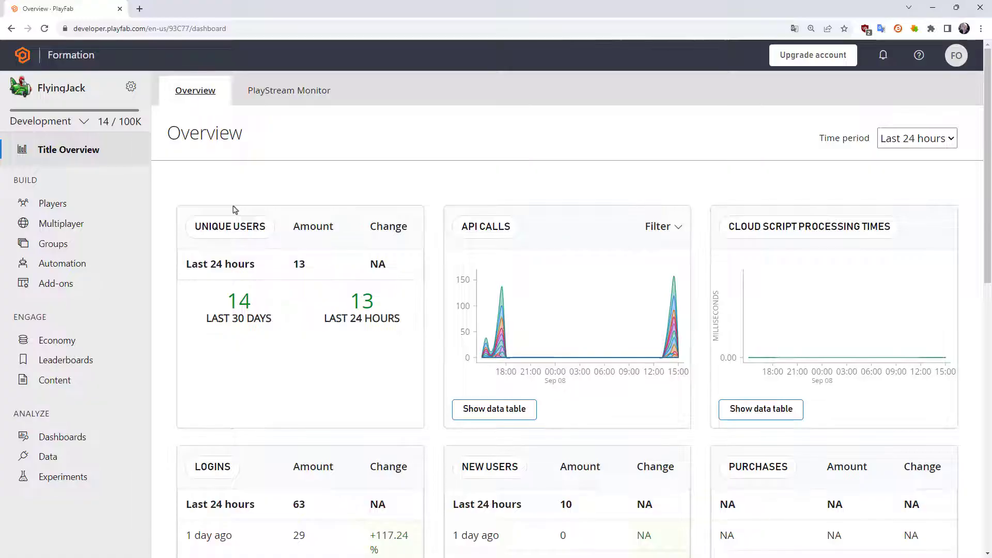
Switch to PlayFab and start a new legacy currency in the FlyingJack title's economy
click(58, 341)
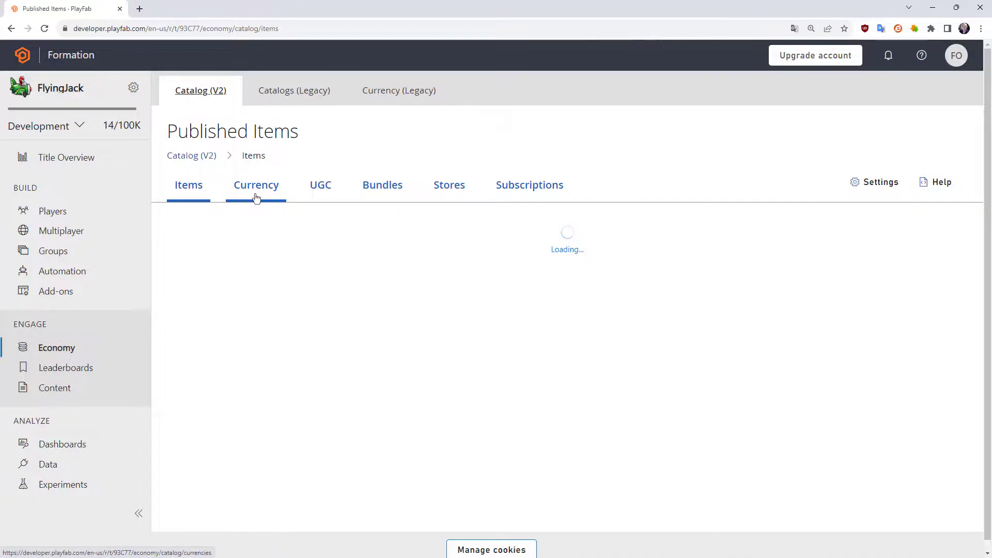
click(388, 98)
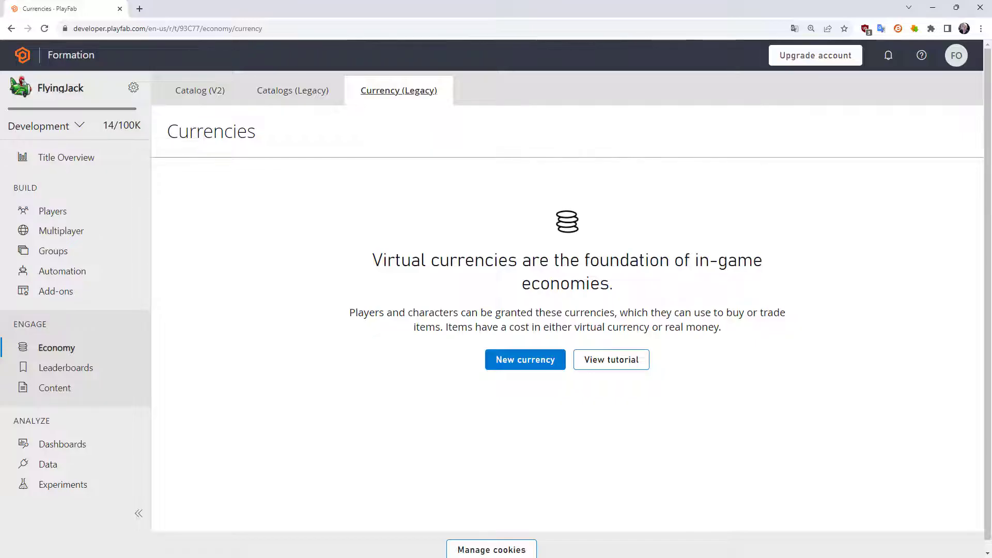
click(520, 368)
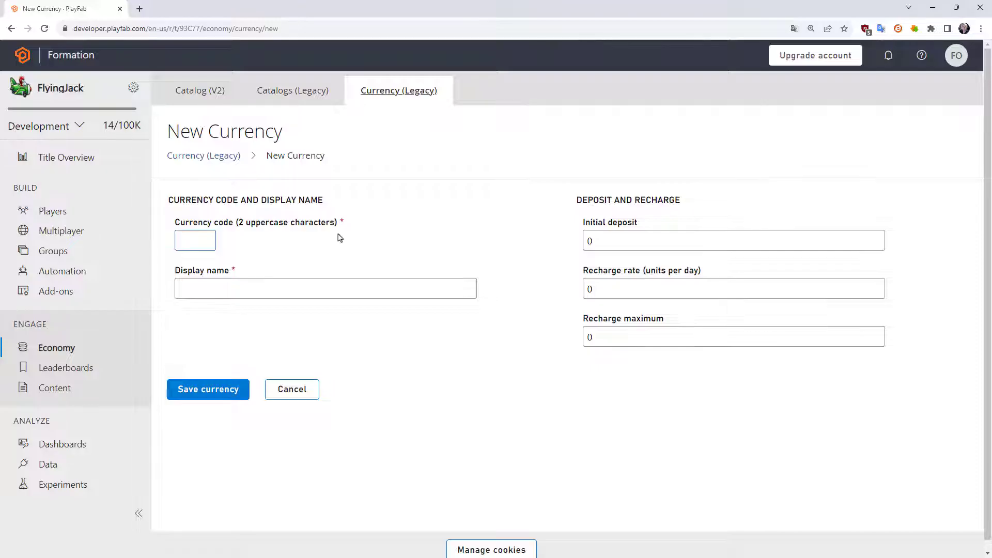
Give the new currency the code CO and the display name COINS
text(C)
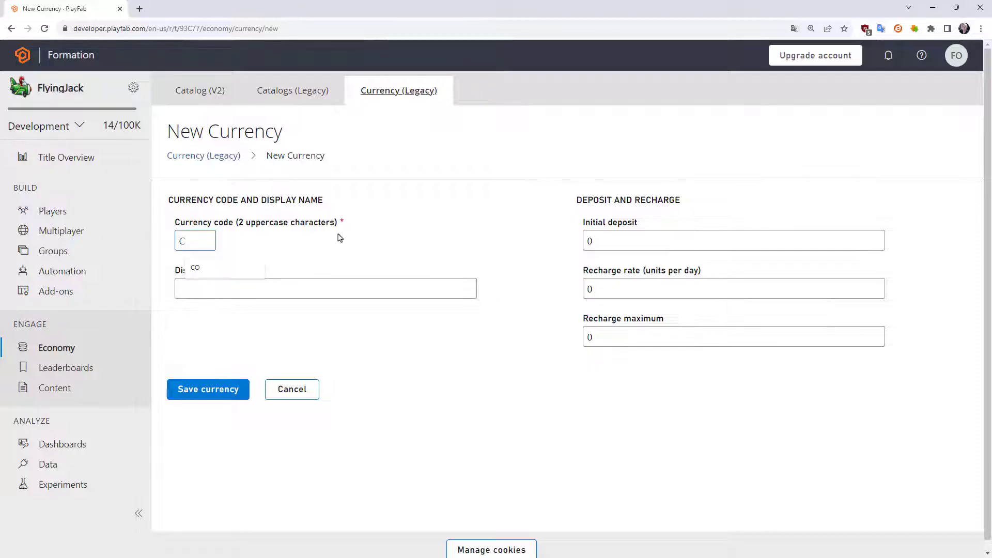
text(O)
key(Tab)
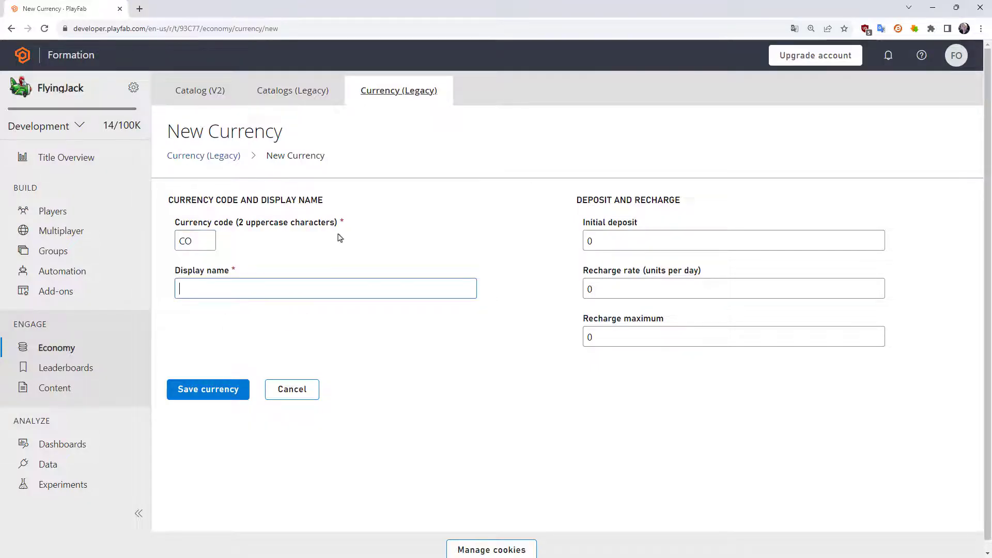
text(COINS)
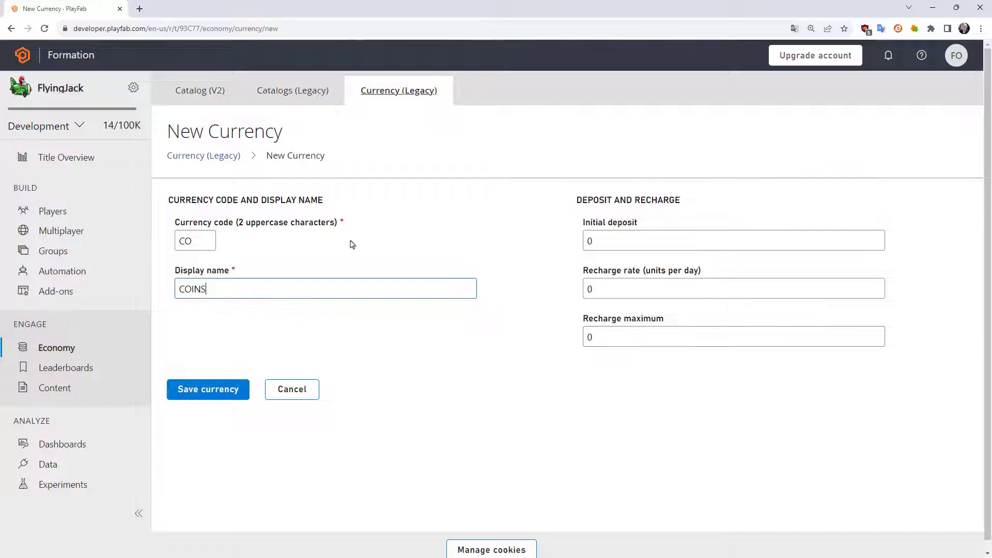
Set the currency's initial deposit to 25 and its recharge rate to 10 units per day
key(Tab)
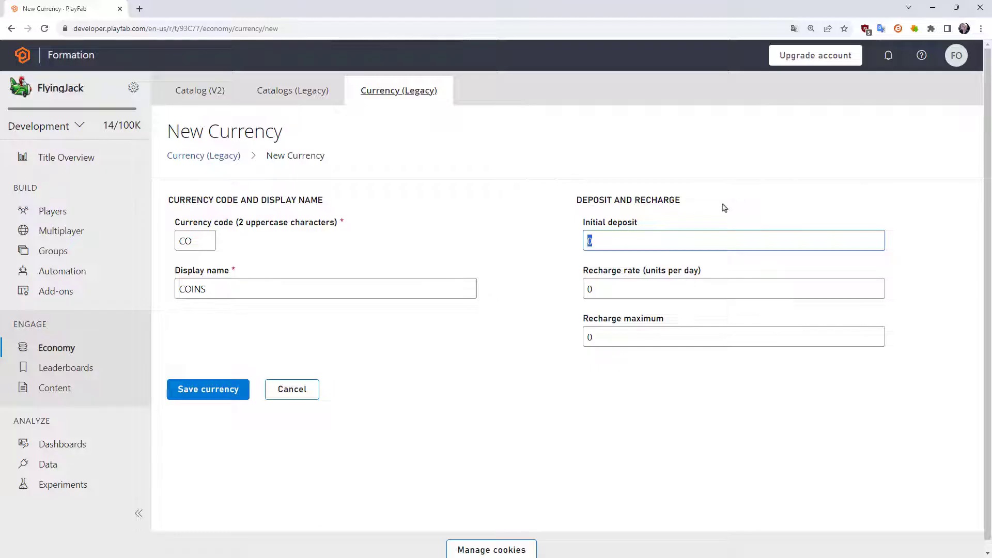
click(618, 243)
double_click(602, 244)
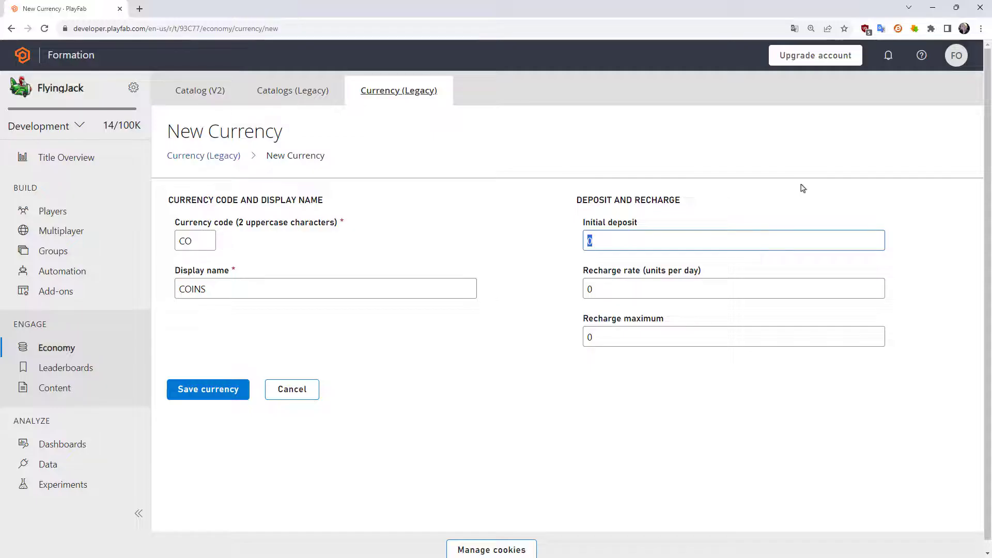
text(25)
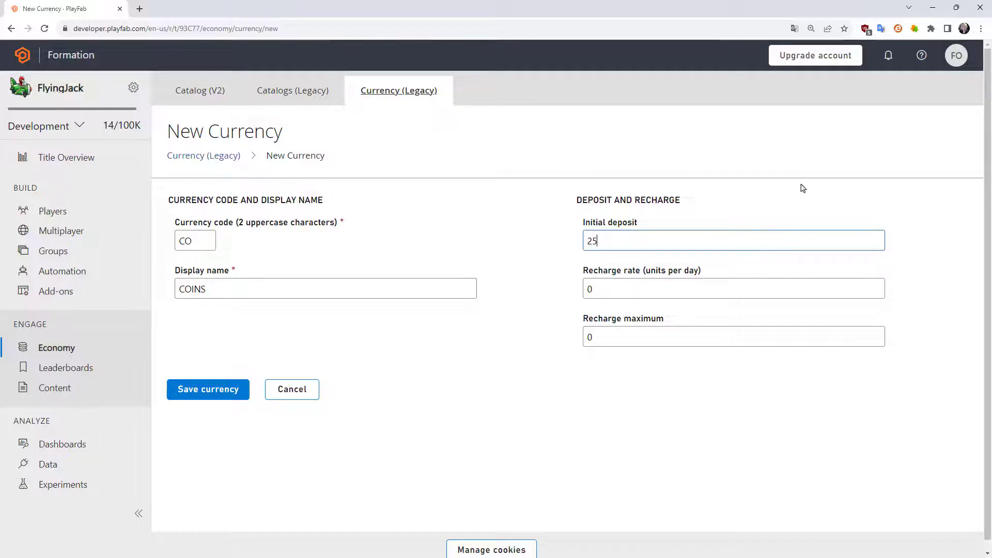
key(Tab)
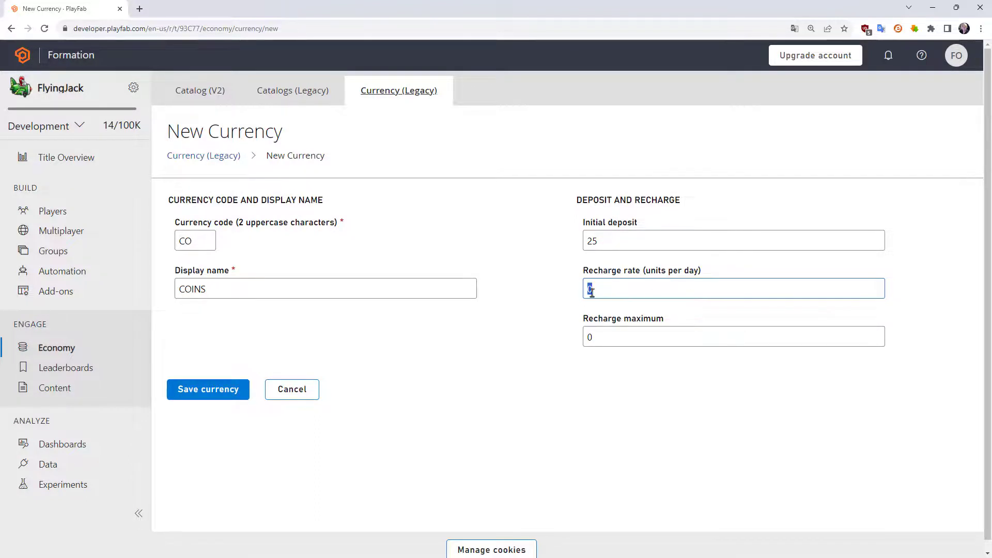
click(606, 290)
drag(605, 289, 583, 293)
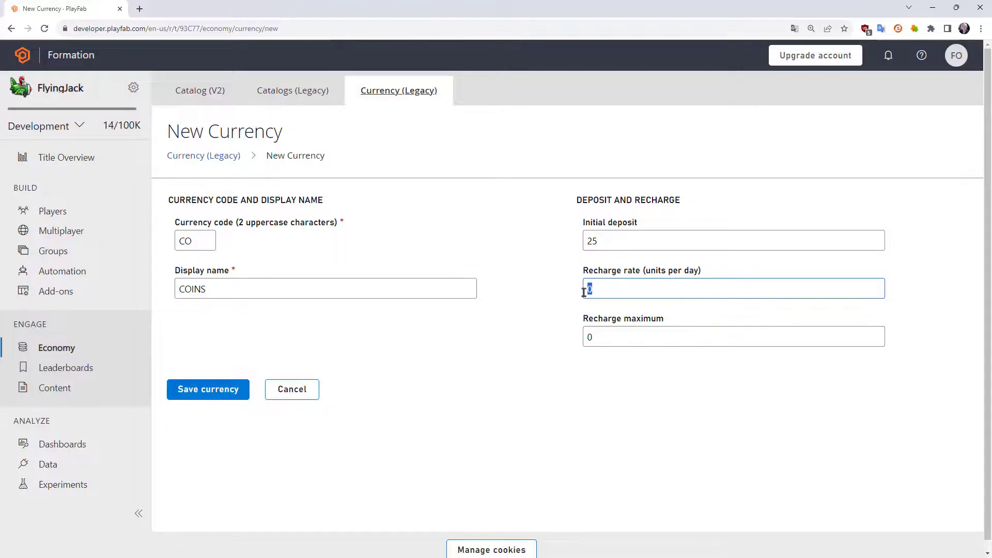
text(10)
Set the currency's recharge maximum to 1000 and save the currency
click(585, 319)
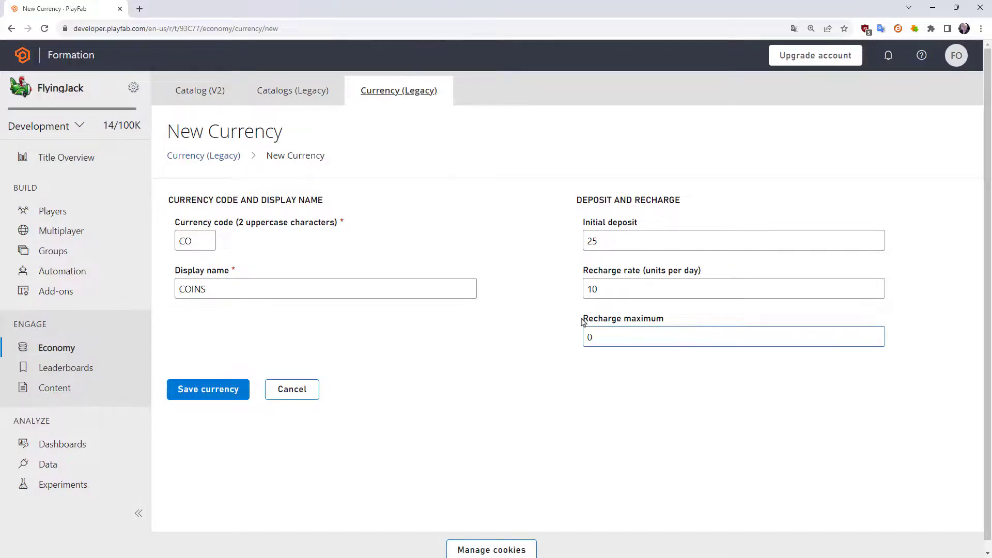
double_click(596, 337)
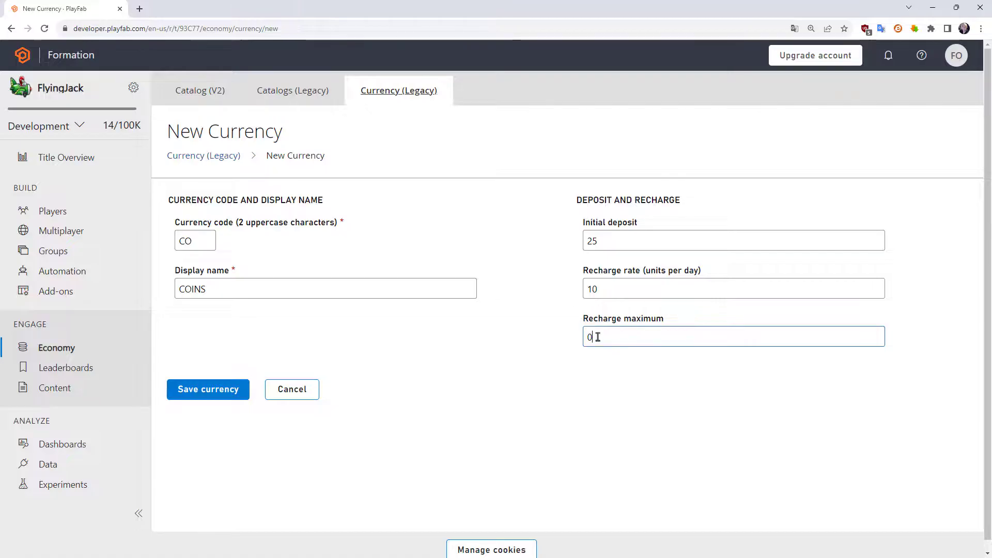
text(1000)
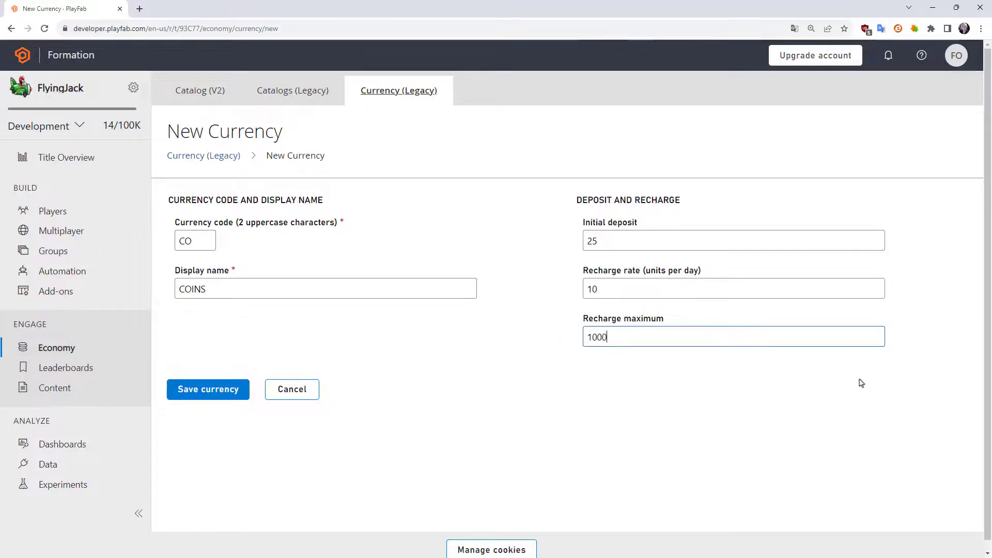
key(Tab)
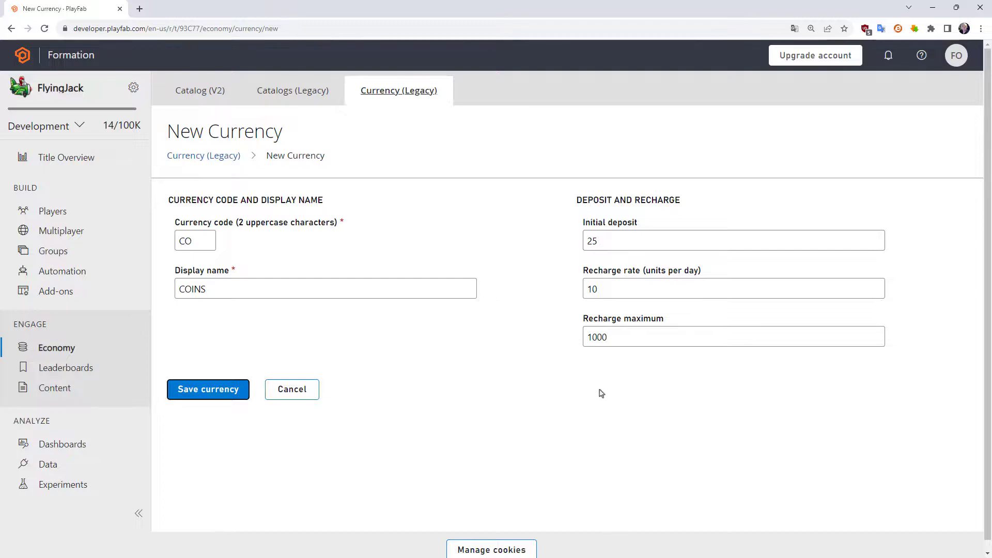
click(197, 397)
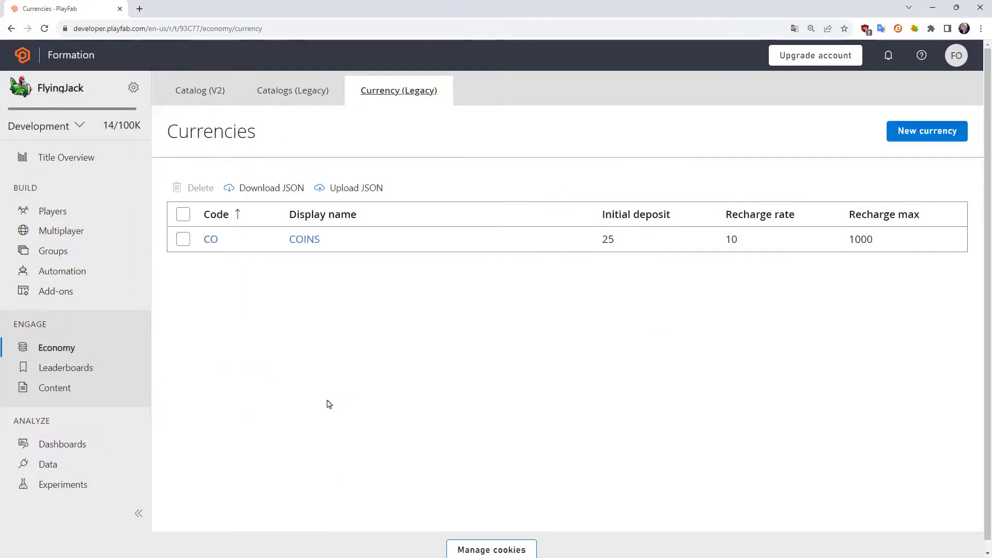